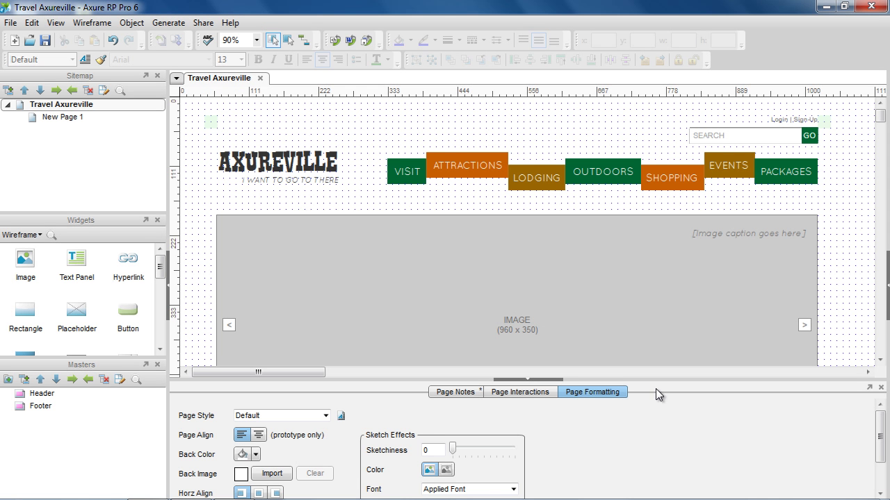
Enlarge the page formatting pane and view the Page Style Editor, closing it without changes.
left_click_drag(668, 379, 669, 333)
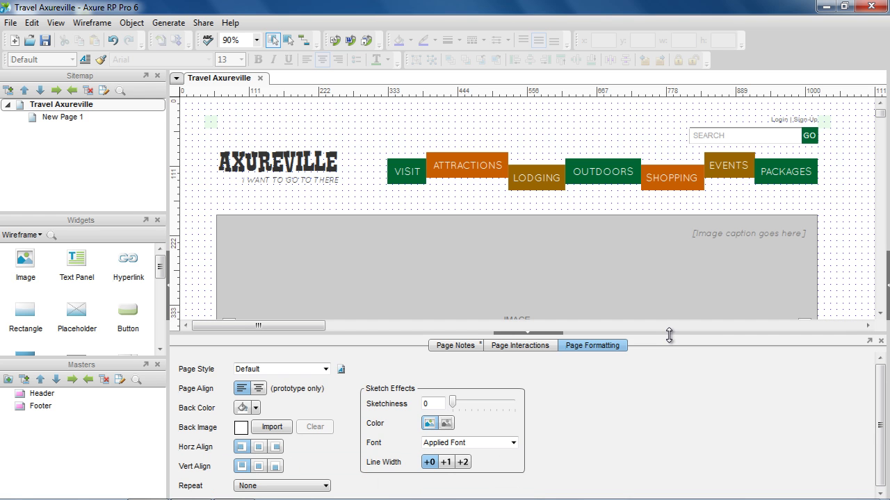
left_click(342, 370)
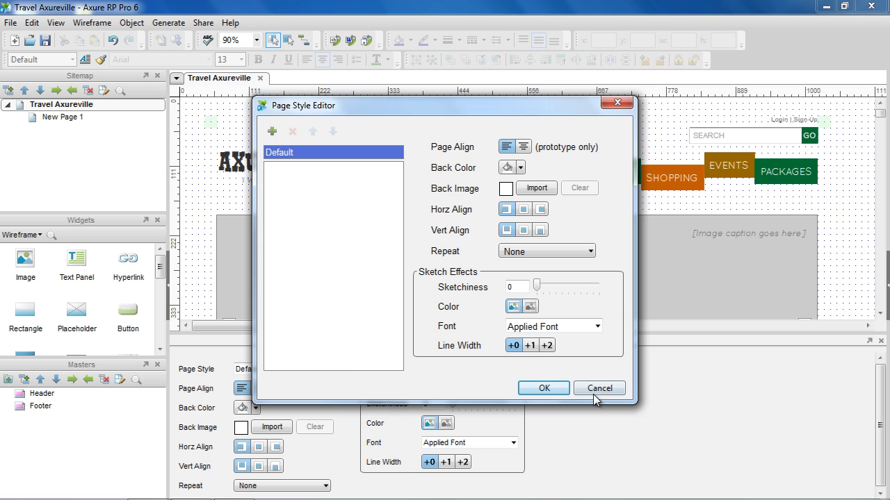
left_click(593, 391)
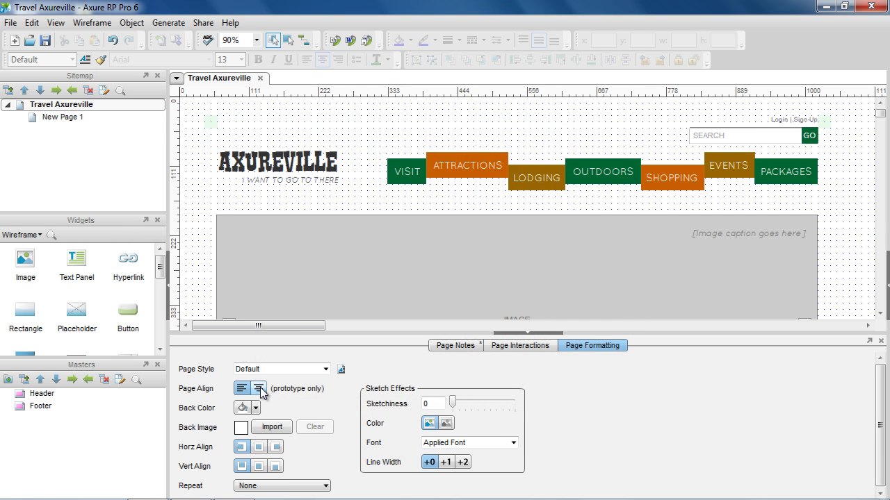
Center-align the Travel Axureville page and set its background back to white after trying grey.
left_click(259, 389)
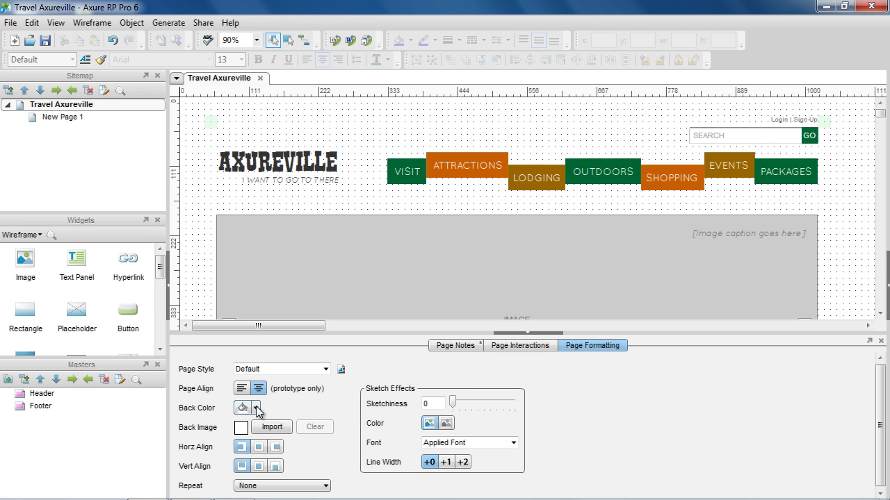
left_click(255, 407)
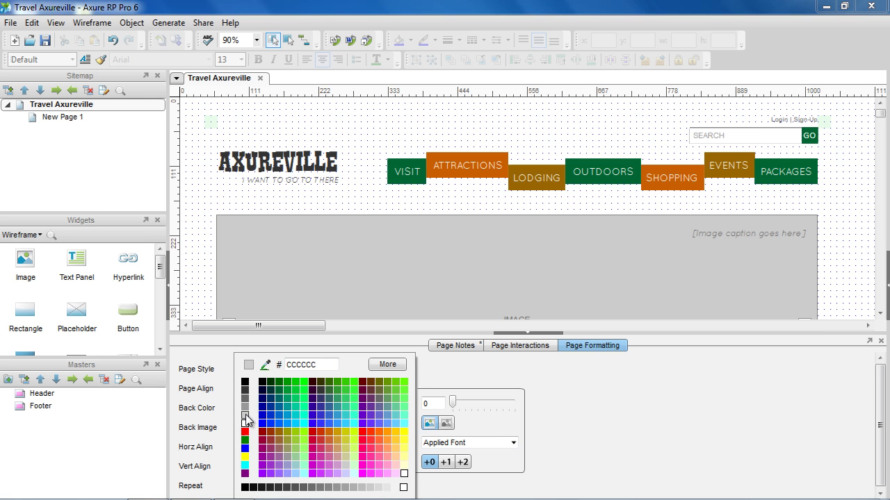
left_click(244, 419)
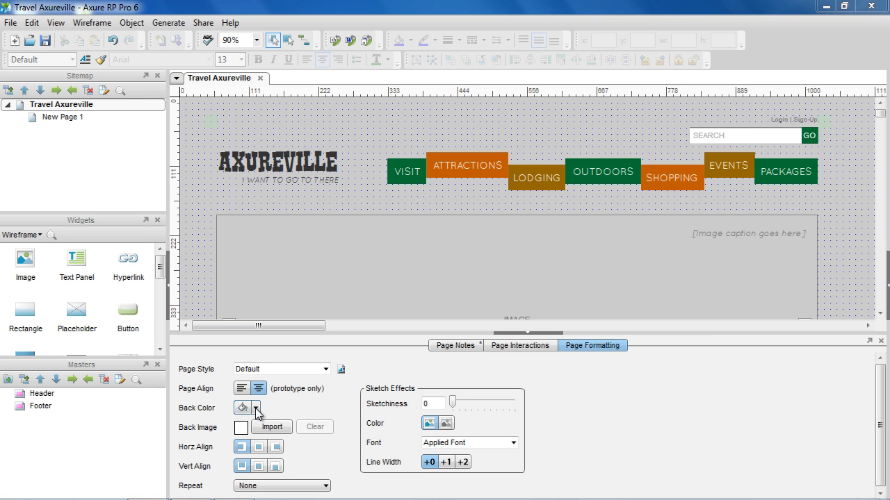
left_click(256, 408)
left_click(245, 423)
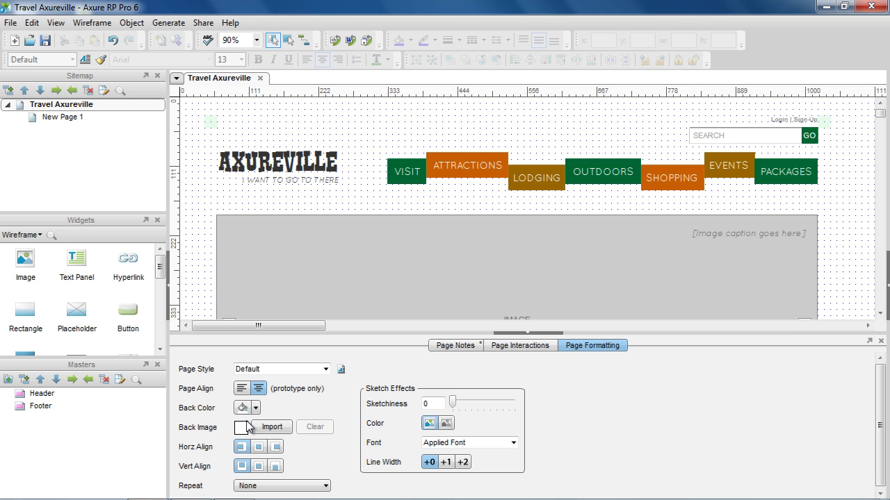
Try 00294.gif as background with horizontal, vertical and full Image Repeat, then clear it.
left_click(265, 429)
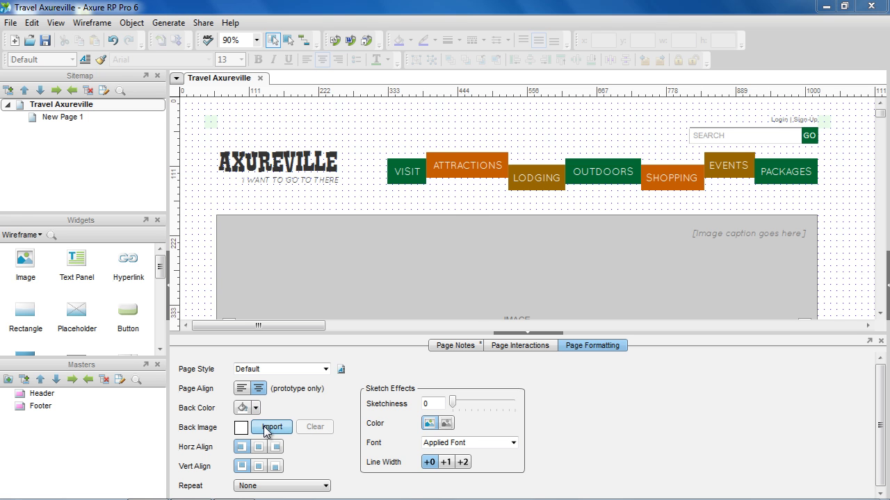
double_click(172, 119)
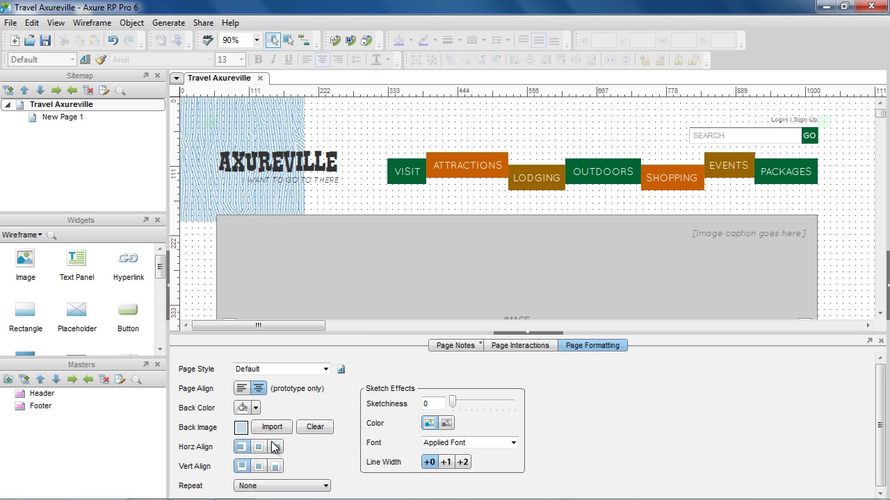
left_click(281, 486)
left_click(280, 486)
left_click(292, 490)
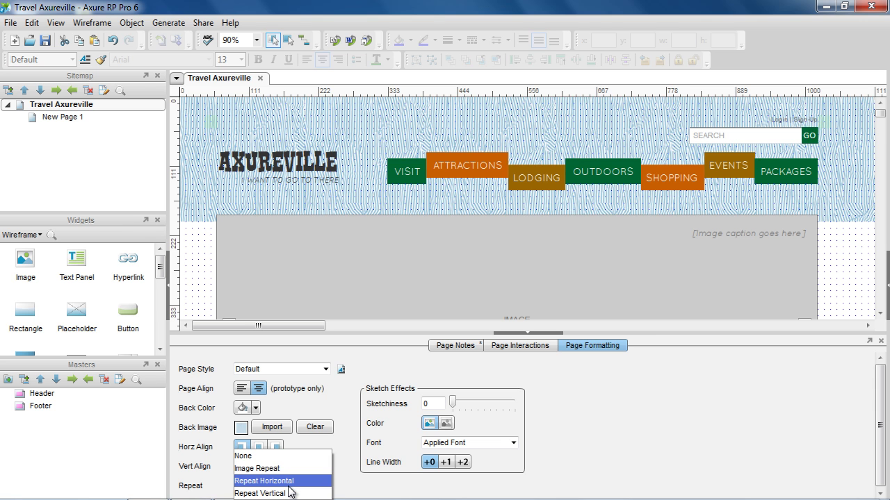
left_click(290, 493)
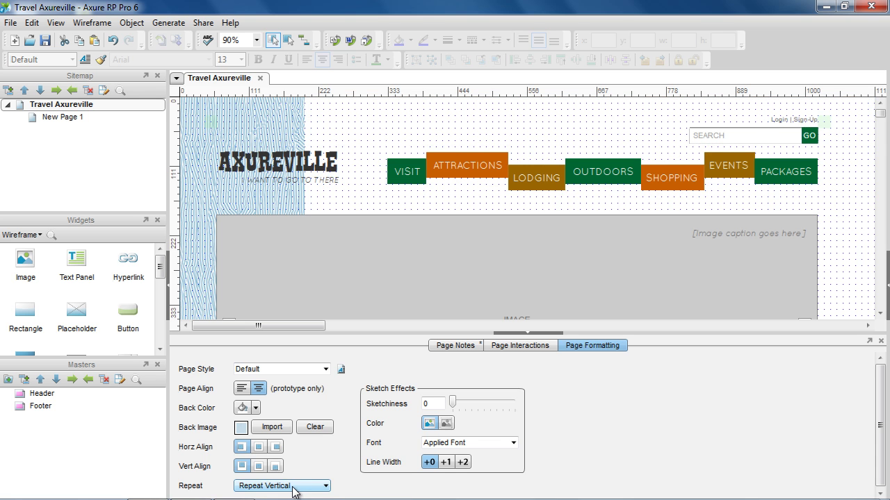
left_click(292, 491)
left_click(292, 469)
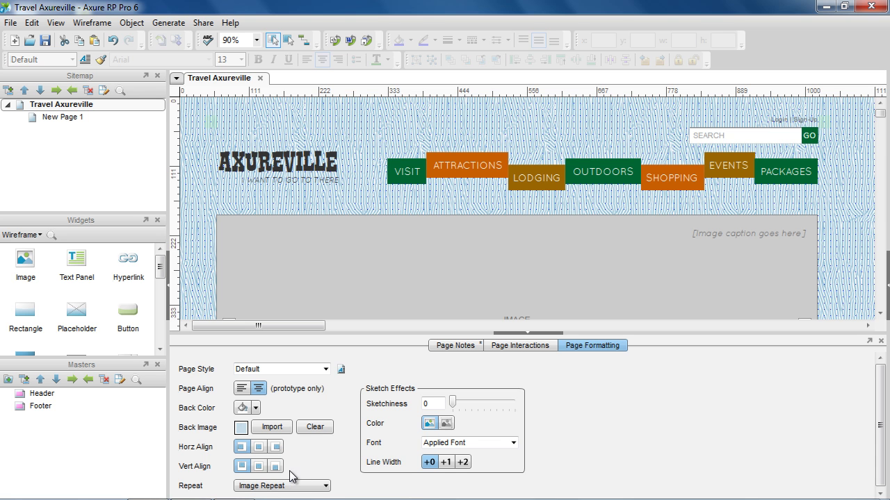
left_click(308, 430)
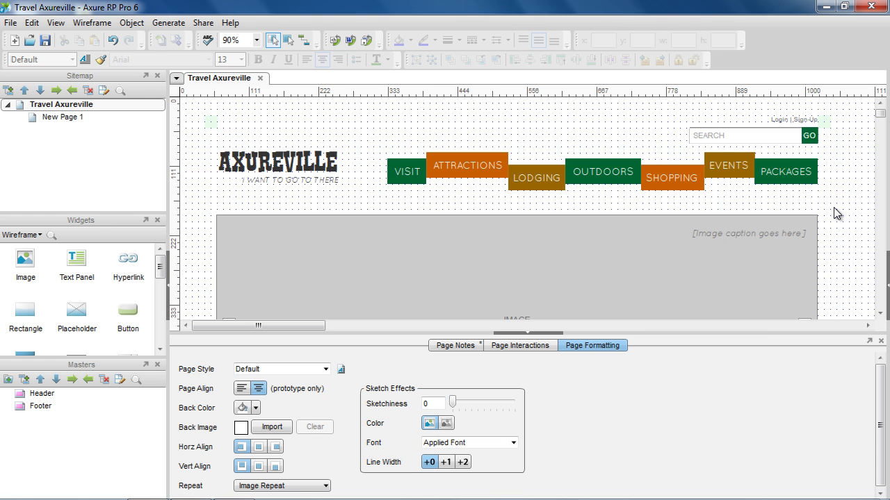
Increase the wireframe's sketchiness and render it in grayscale.
scroll(836, 214, "down", 3)
scroll(836, 213, "down", 3)
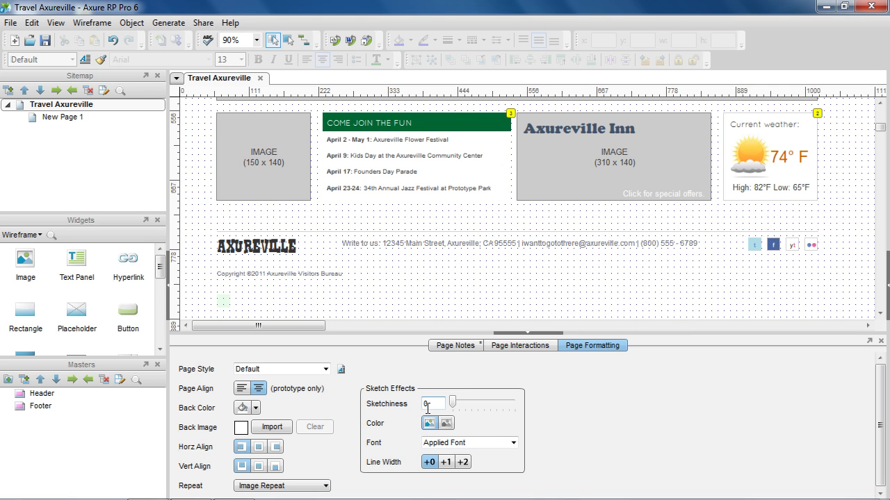
left_click_drag(453, 403, 500, 403)
left_click(446, 425)
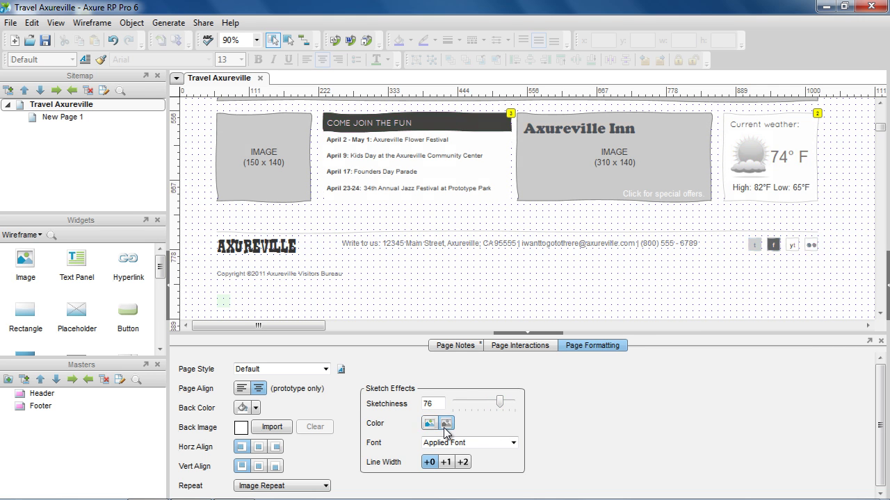
Use the Axure Handwriting font with +2 line width, and set sketchiness back to 0.
left_click(510, 442)
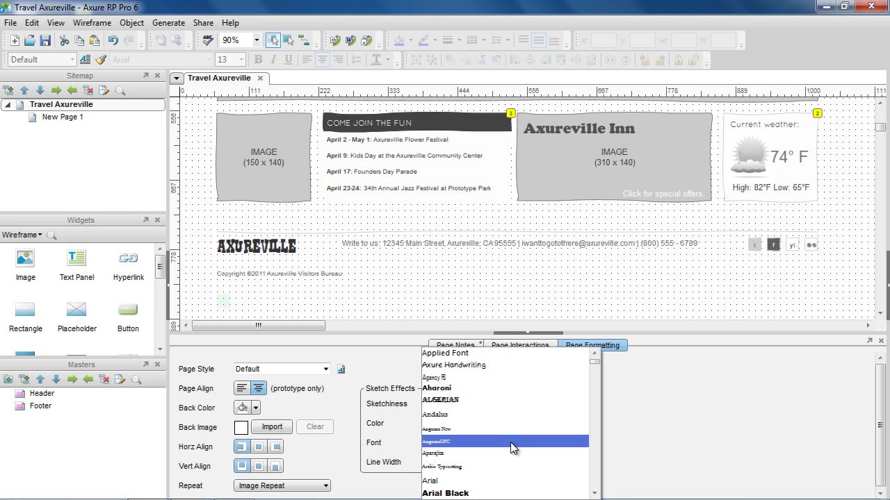
left_click(486, 365)
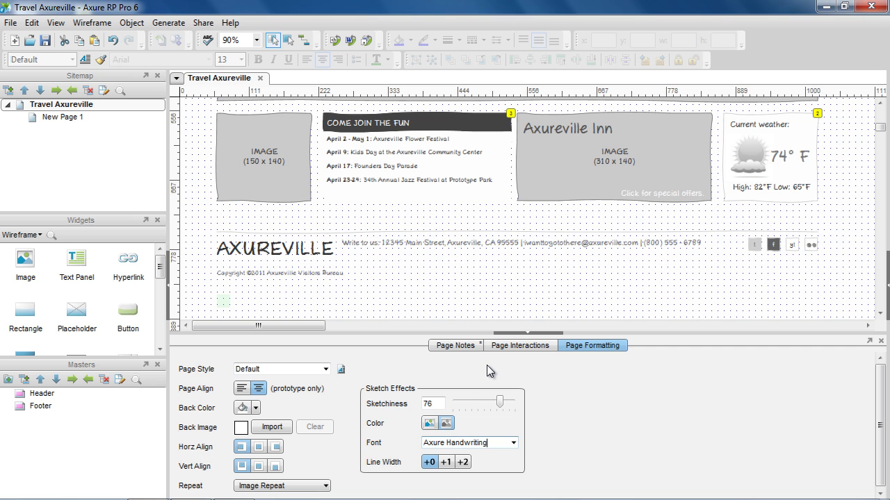
left_click(446, 462)
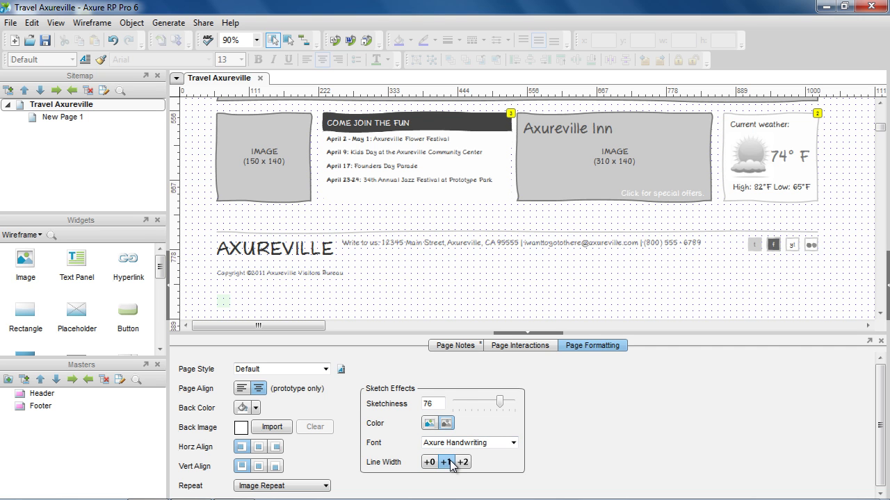
left_click(462, 463)
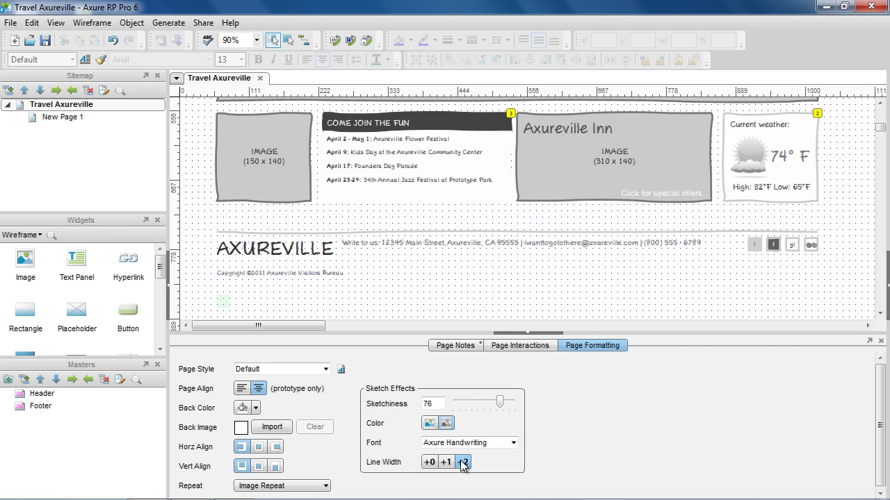
left_click_drag(881, 128, 884, 115)
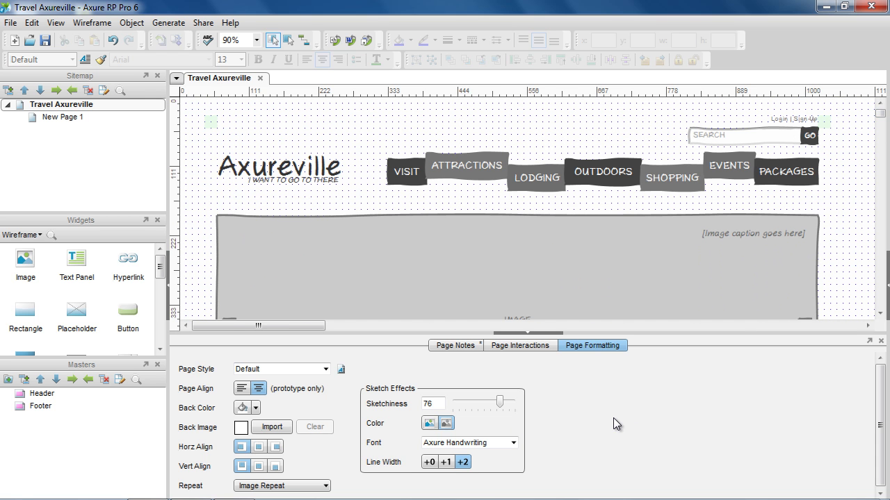
left_click_drag(499, 401, 448, 406)
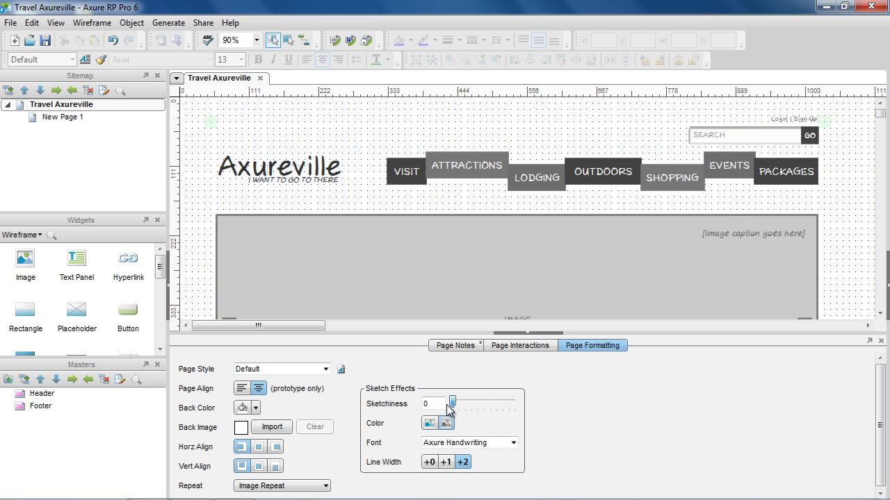
Restore the wireframe's full colours and Applied Font, then open the Page Style Editor.
left_click(429, 423)
left_click(513, 443)
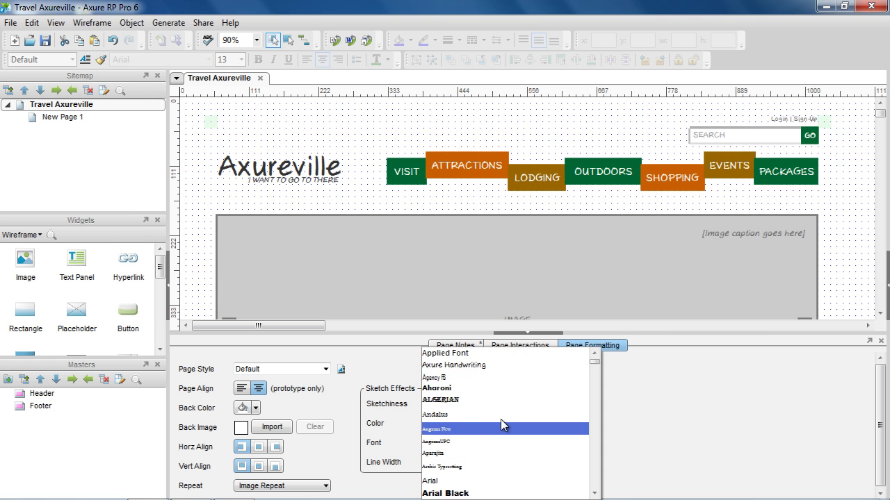
left_click(483, 354)
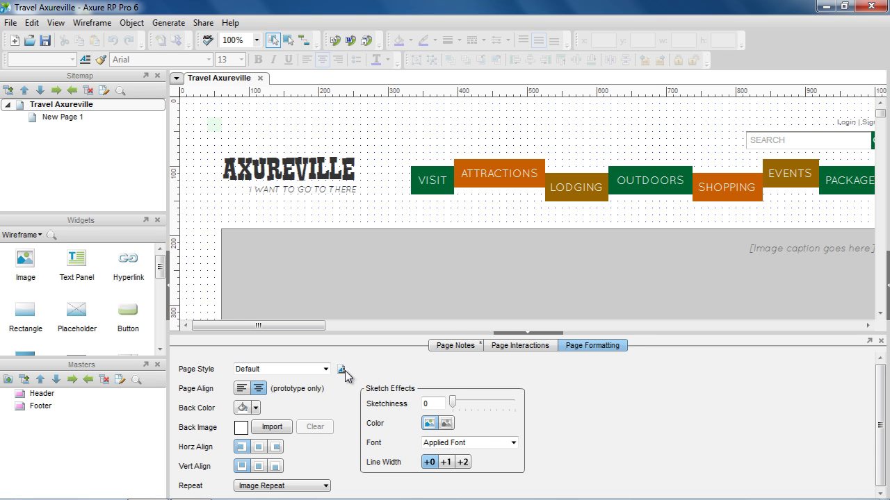
left_click(341, 370)
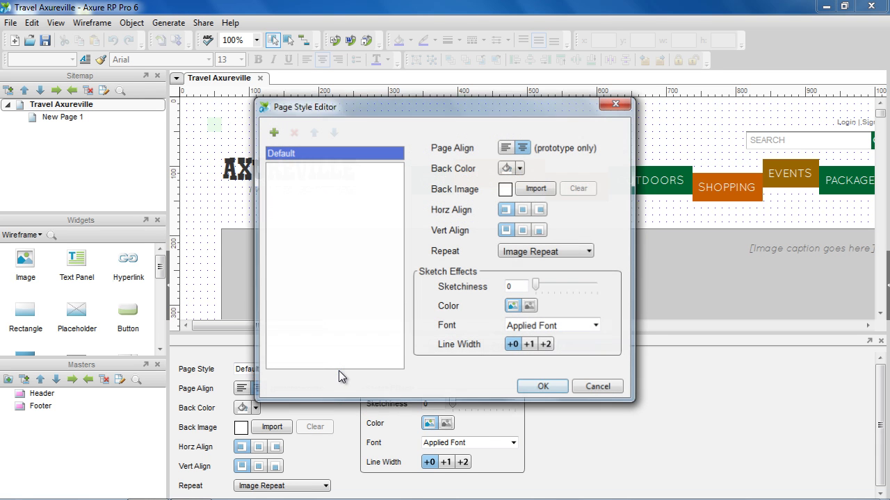
Give the Default style a light grey background and add a new style named 'Page Style 1'.
left_click(520, 167)
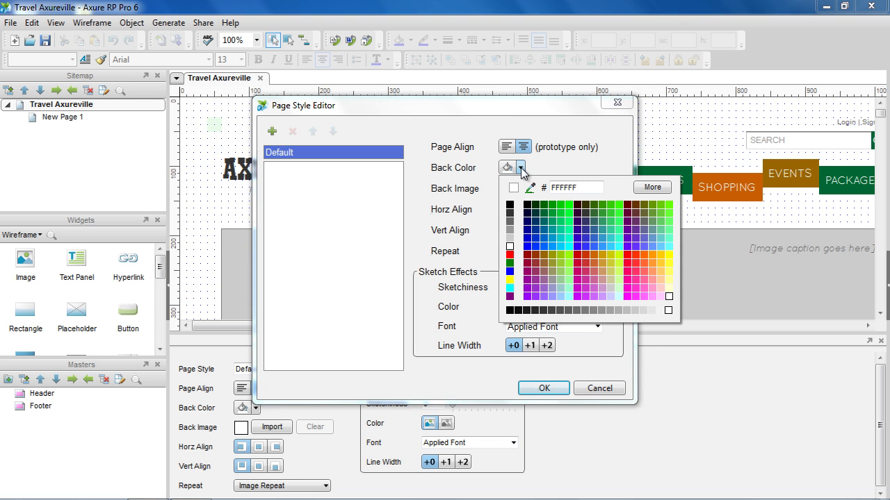
left_click(660, 311)
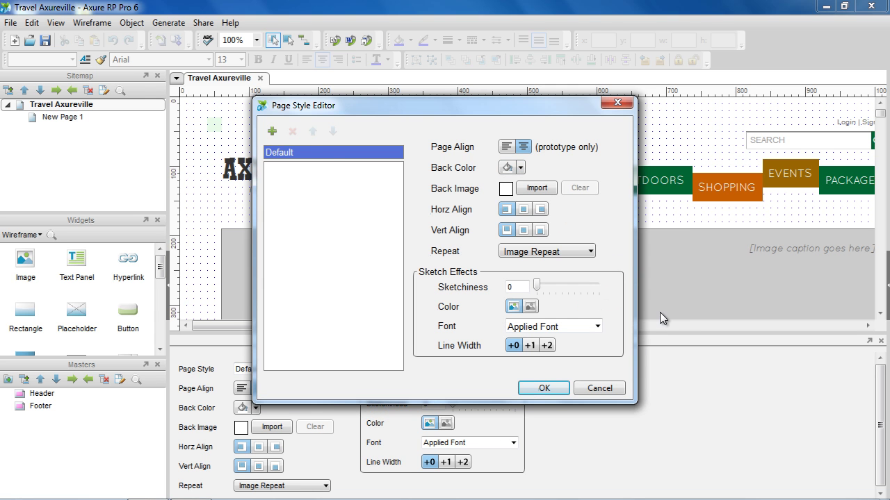
left_click(273, 131)
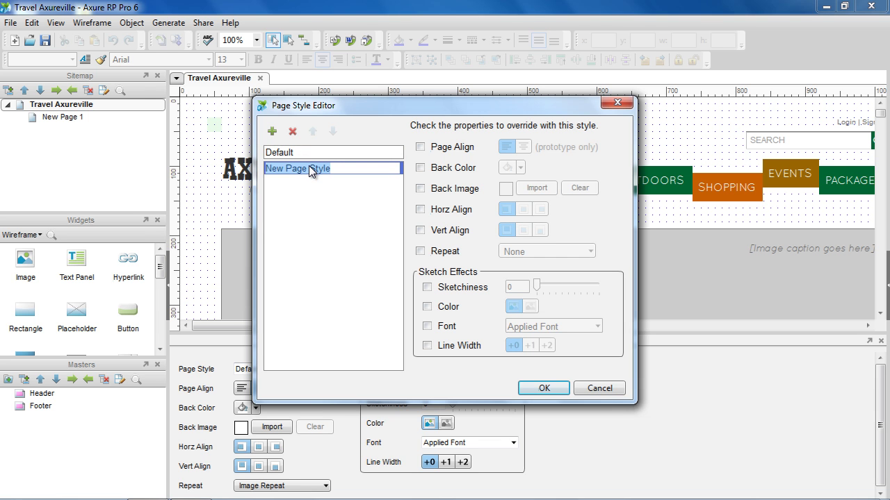
type("Page Style 1")
key("Return")
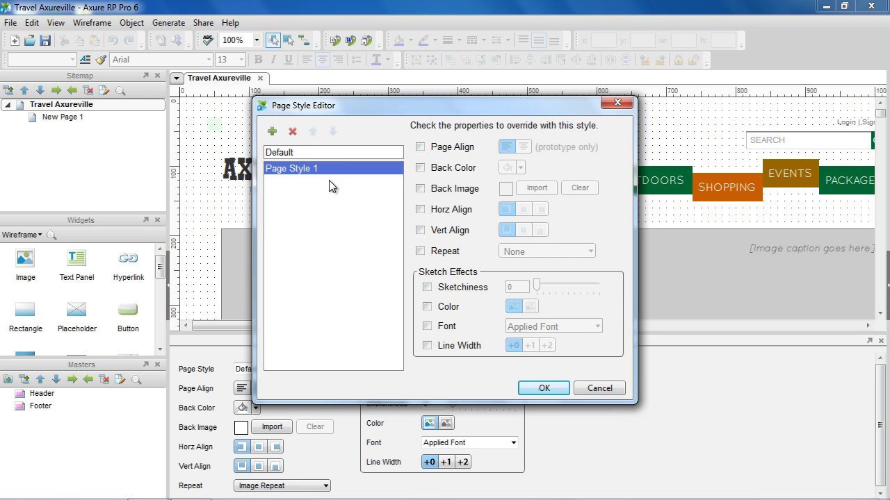
Set Page Style 1 to centre-aligned with 00432.jpg as background image, and save it.
left_click(419, 149)
left_click(523, 147)
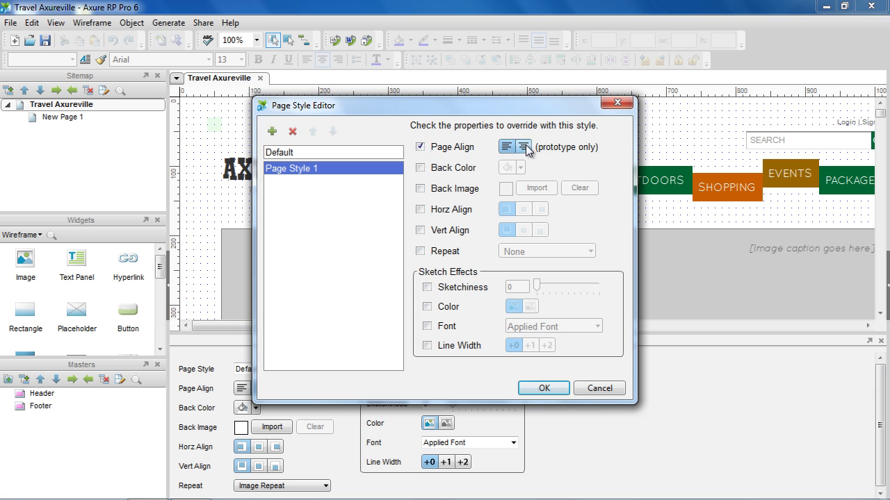
left_click(446, 190)
left_click(532, 187)
double_click(507, 198)
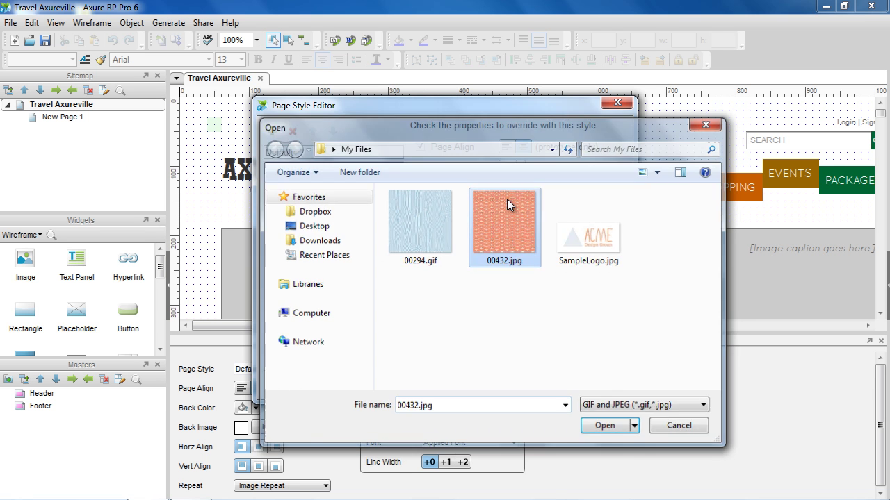
left_click(554, 389)
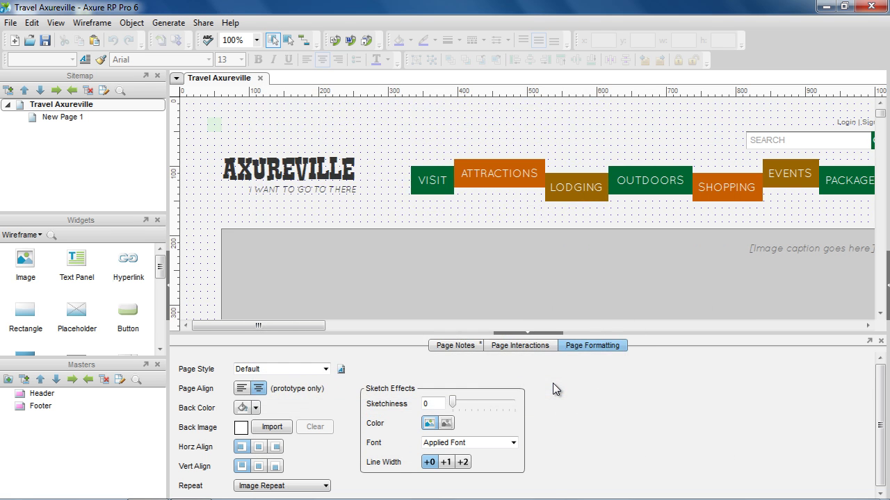
left_click(325, 369)
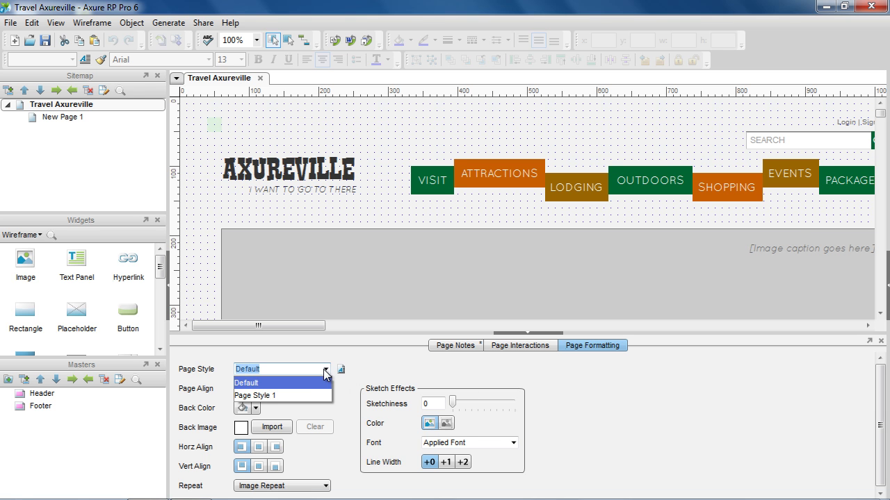
left_click(320, 395)
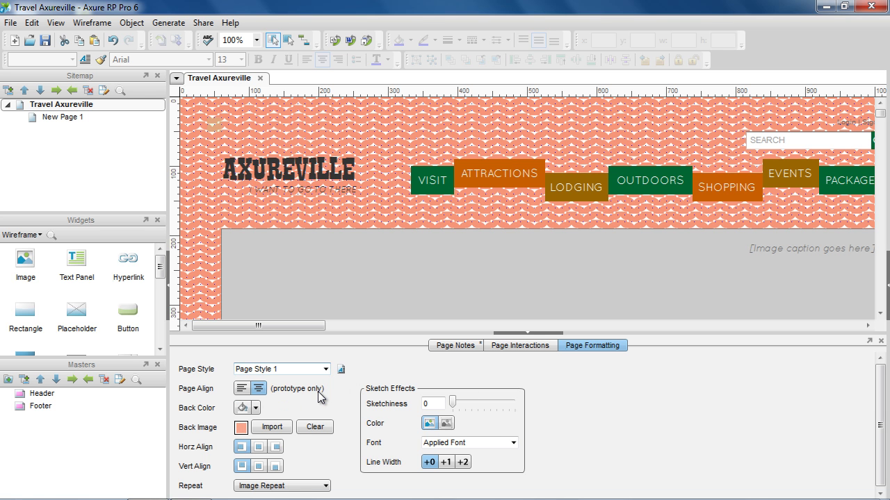
left_click(325, 371)
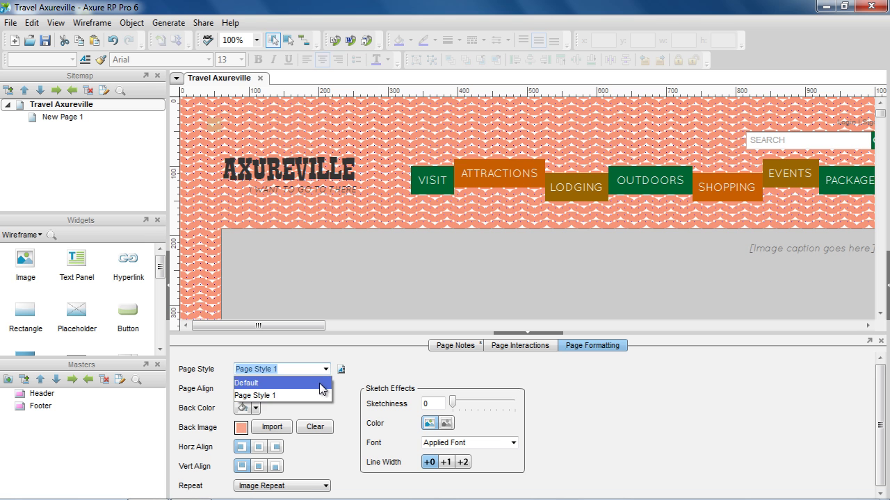
left_click(319, 383)
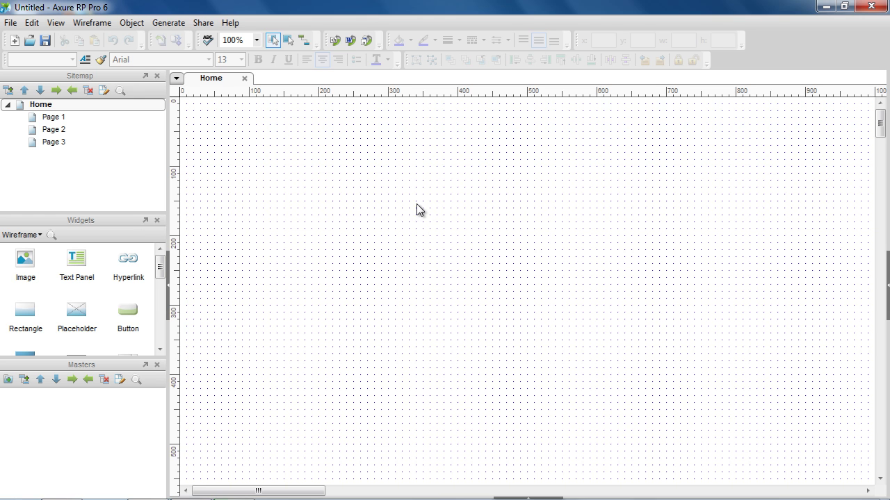
Add a horizontal page guide near 97 px and a vertical page guide at about 100 px.
left_click_drag(359, 95, 353, 166)
left_click_drag(175, 133, 274, 132)
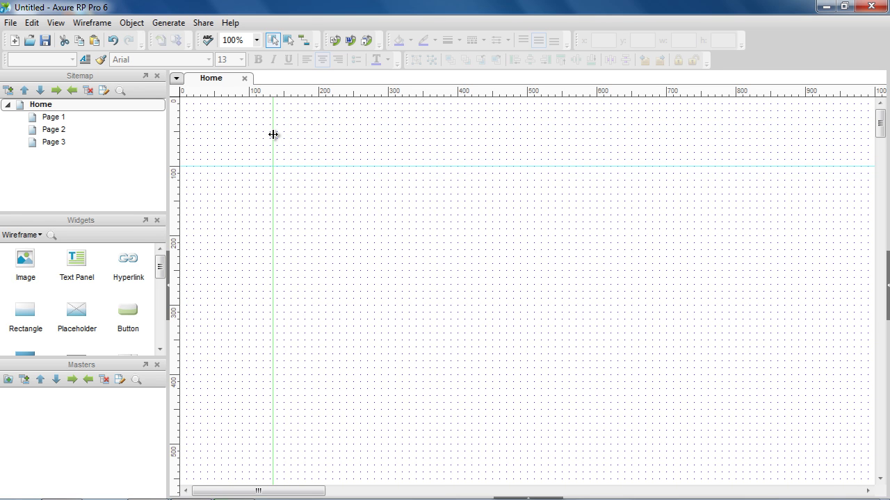
left_click_drag(273, 135, 249, 133)
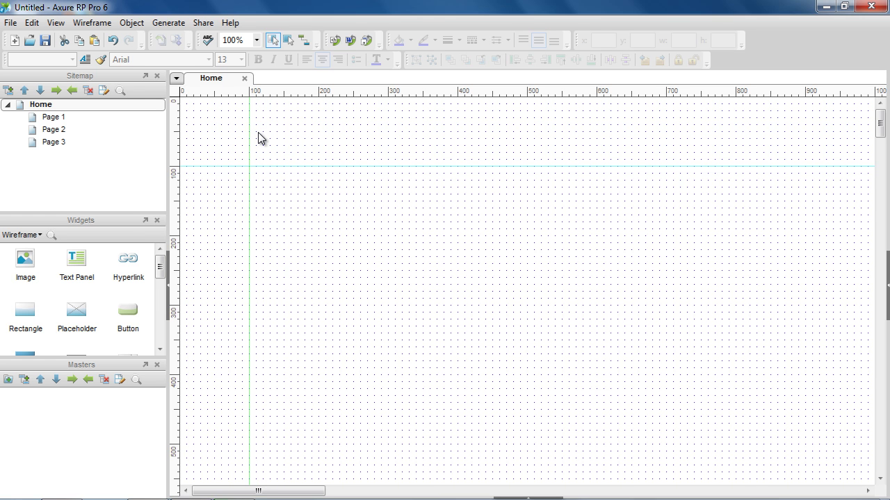
left_click(258, 137)
Add global guides: horizontal at about 41 px and vertical at about 60 px.
left_click_drag(276, 96, 277, 132)
left_click(276, 143)
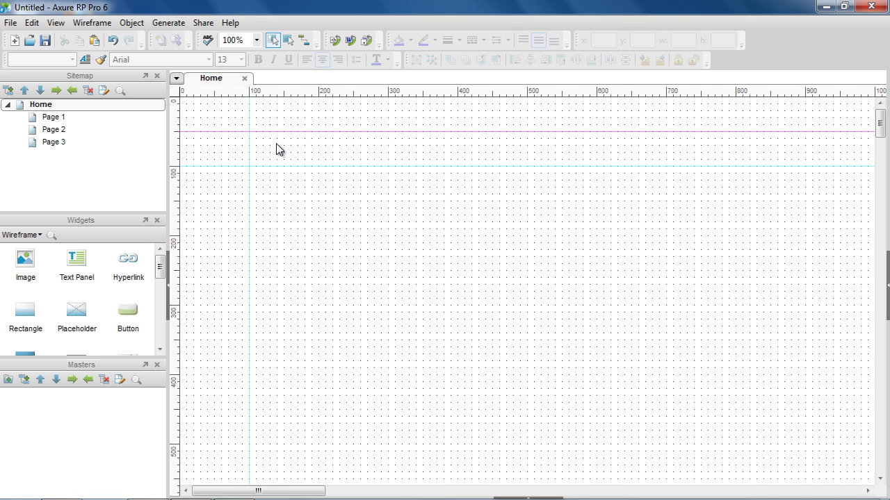
left_click_drag(180, 139, 221, 140)
left_click(233, 150)
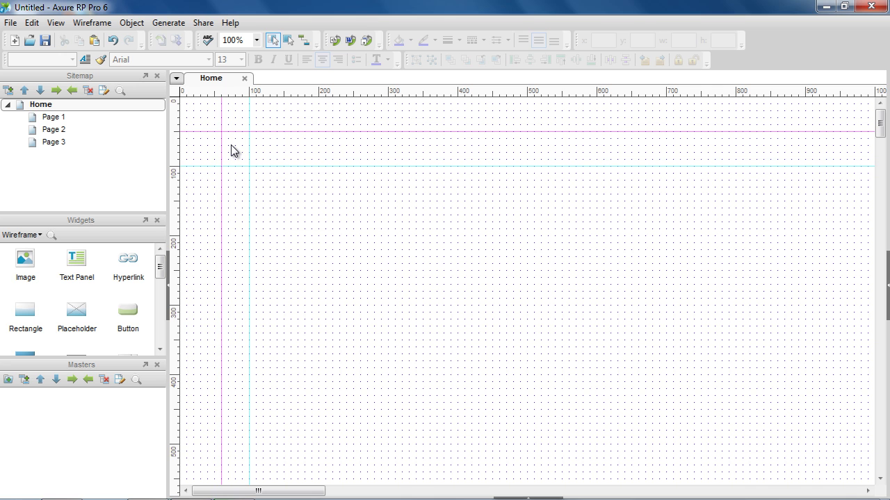
double_click(112, 119)
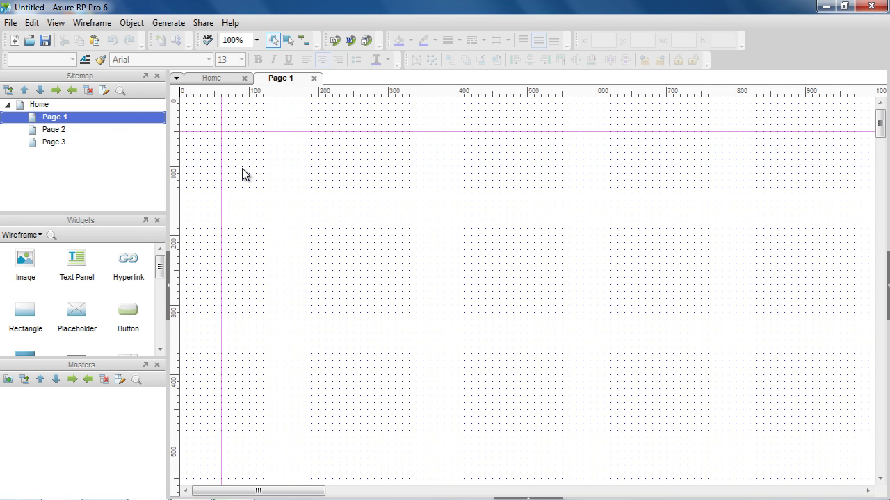
On the Home page, hide the page guides via Grid and Guides, keeping only global guides.
left_click(208, 79)
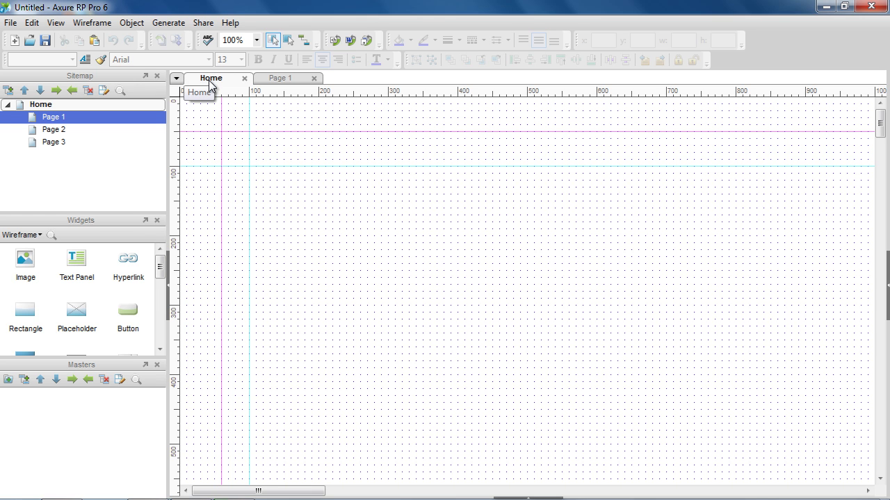
right_click(280, 192)
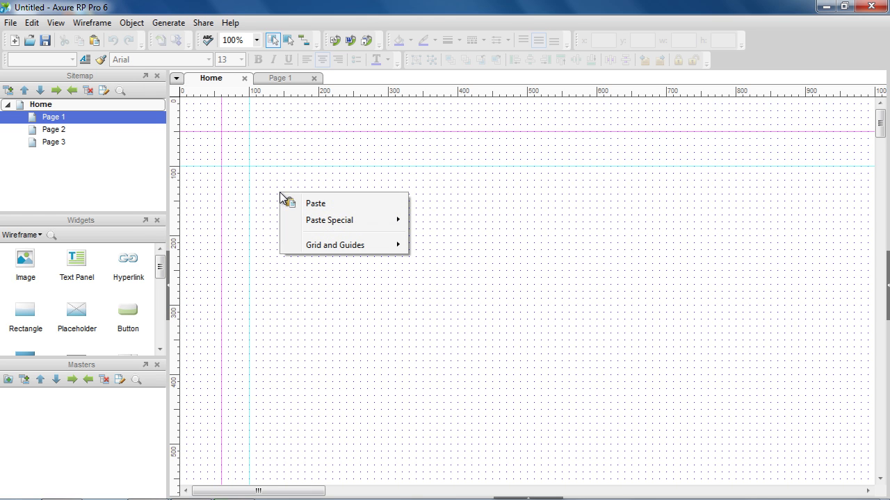
mouse_move(317, 246)
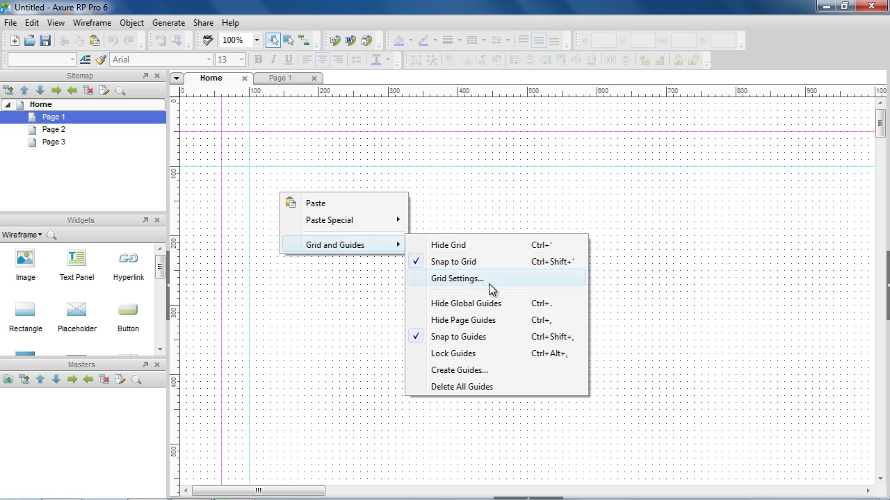
left_click(490, 320)
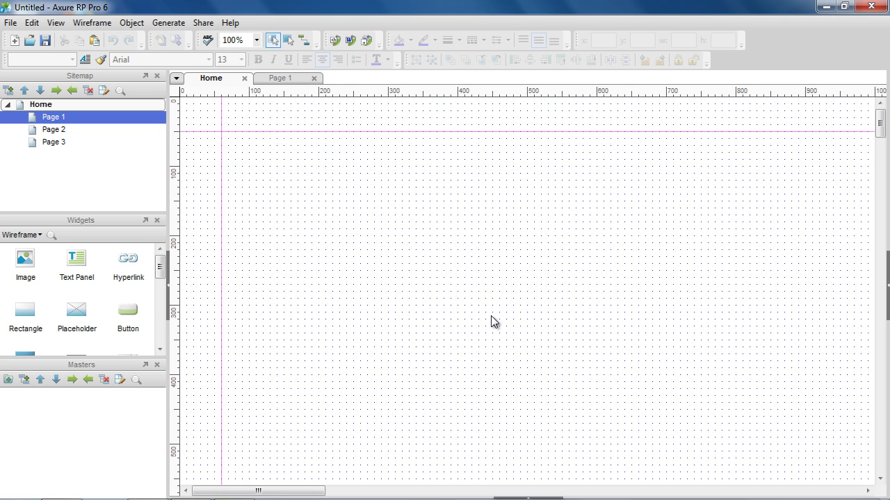
right_click(370, 193)
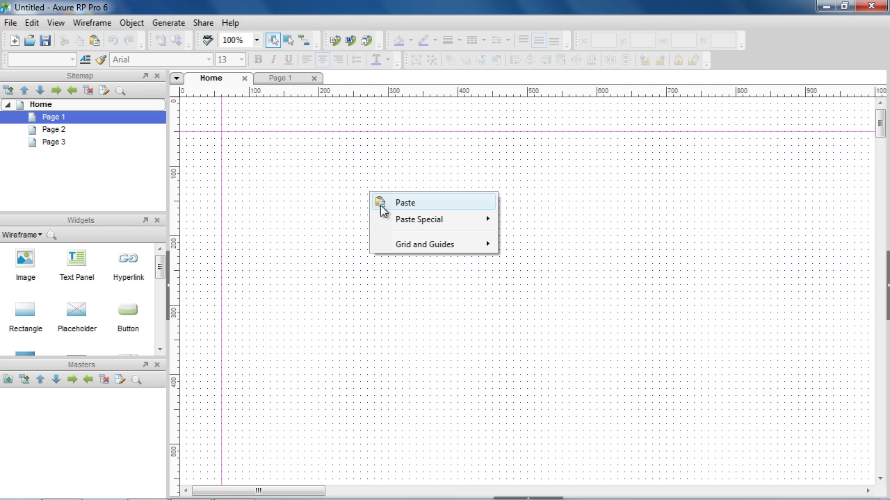
mouse_move(416, 245)
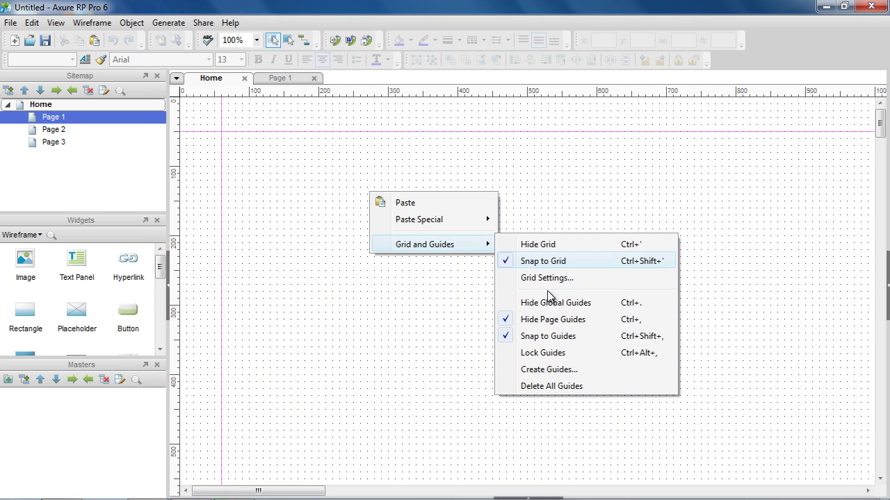
Create global guides from the 960 Grid: 16 Column preset and check them on Page 1.
left_click(544, 366)
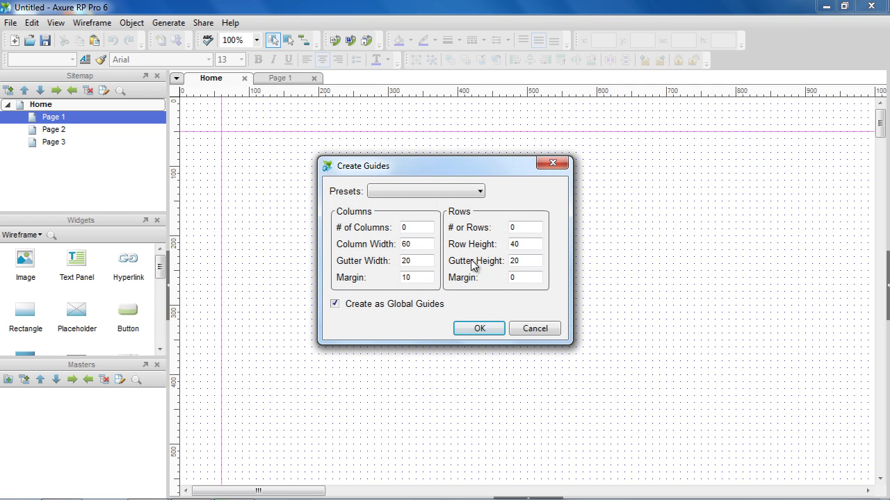
left_click(452, 198)
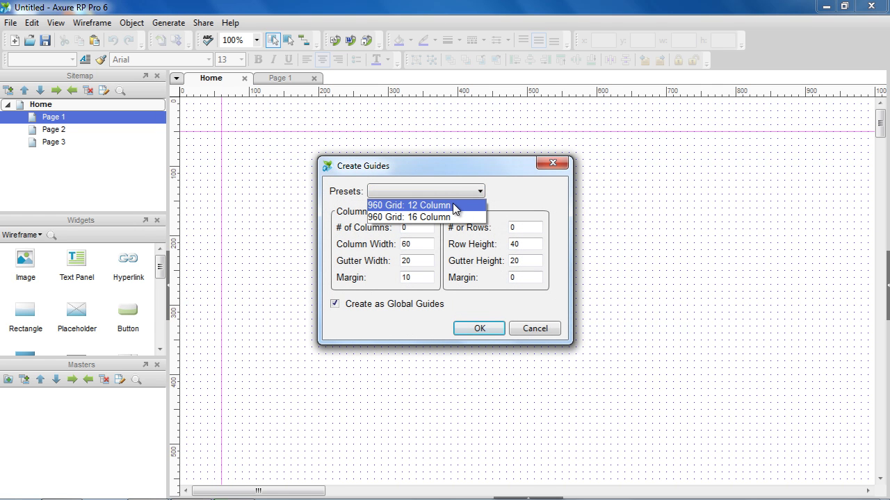
left_click(453, 206)
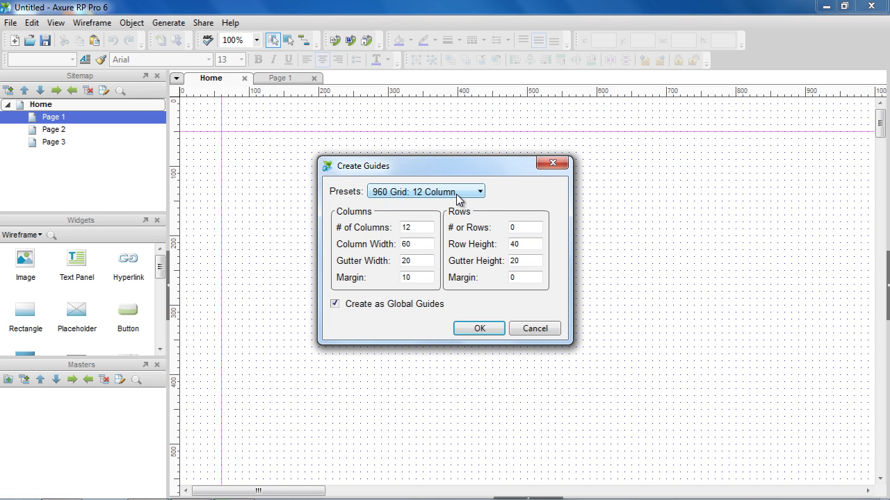
left_click(457, 199)
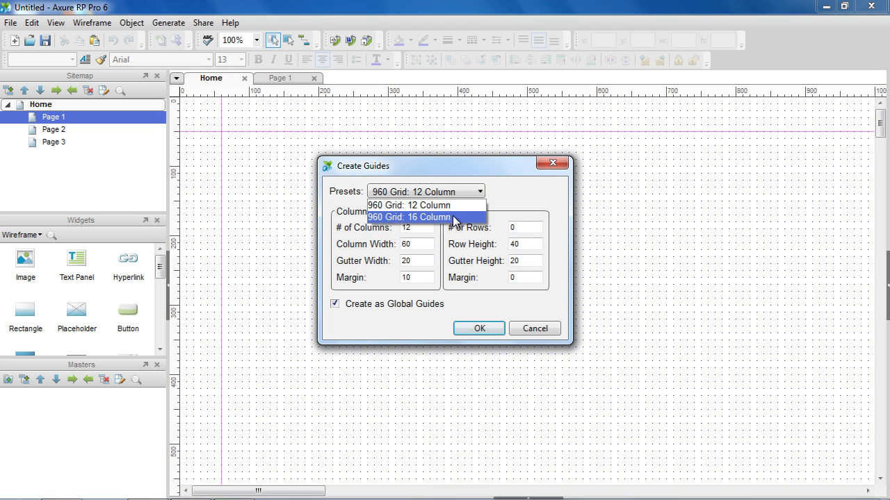
left_click(455, 218)
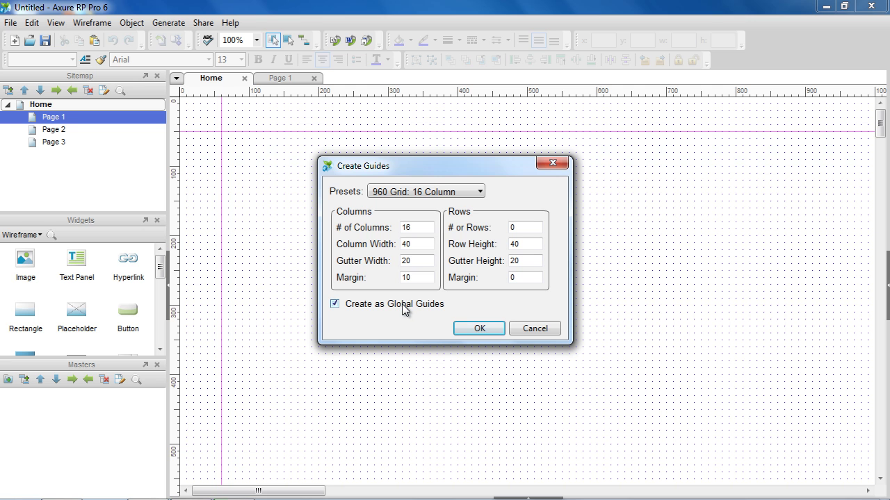
left_click(471, 331)
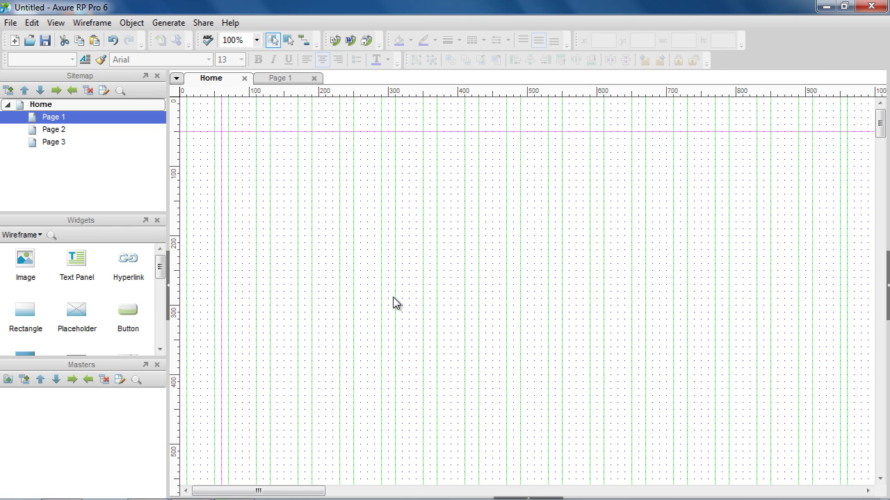
left_click(294, 79)
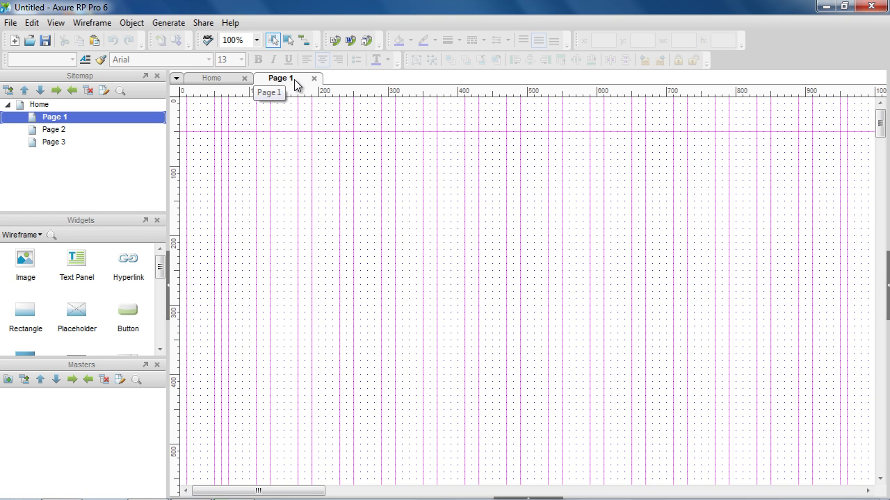